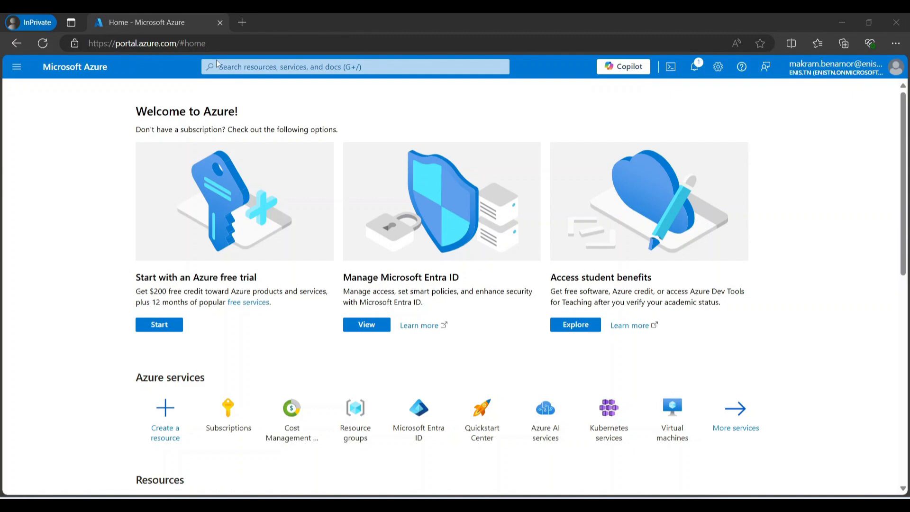
Start signing up for an Azure free account from the portal's free trial offer.
click(806, 155)
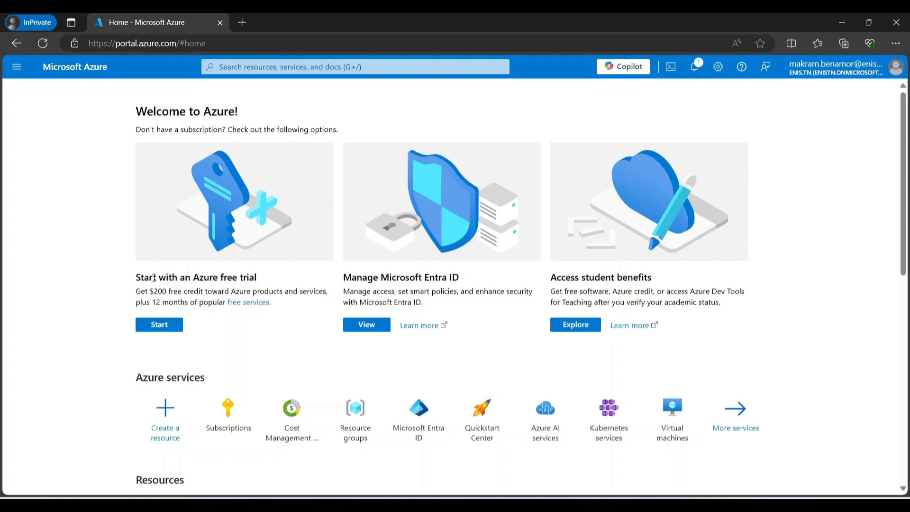
click(163, 326)
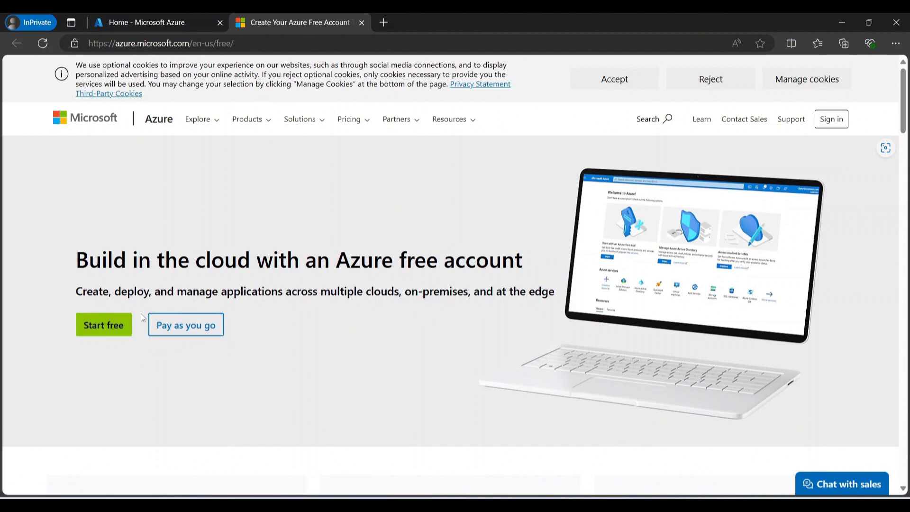
click(110, 330)
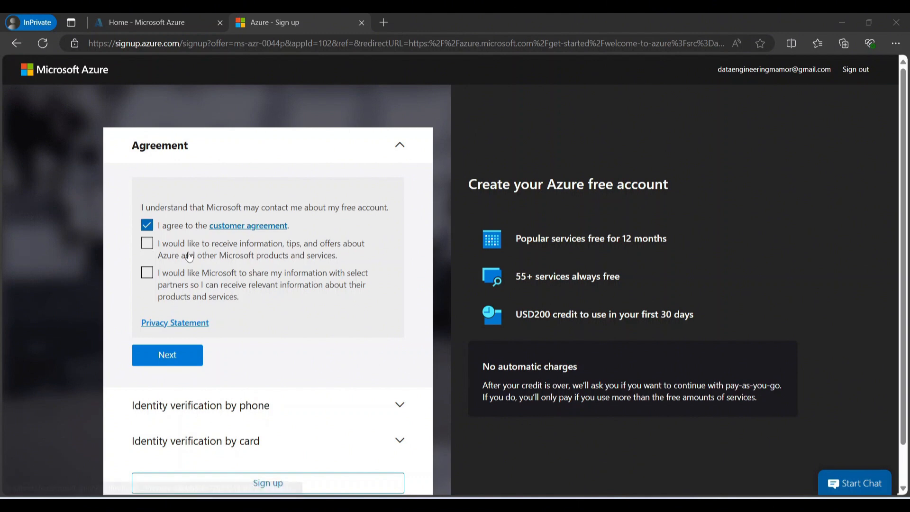
Accept the customer agreement and continue to identity verification by phone.
scroll(159, 289, down, 1)
click(164, 312)
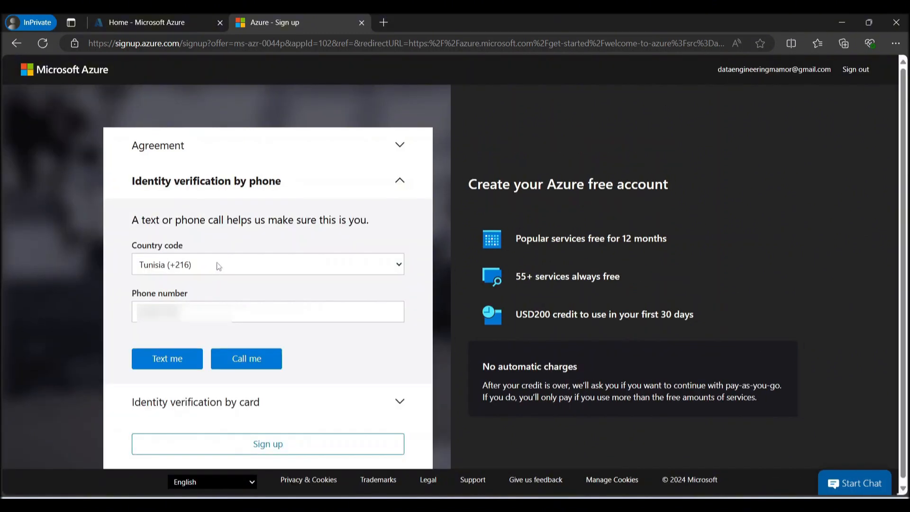
Request a text message and enter the received phone verification code.
scroll(205, 269, down, 1)
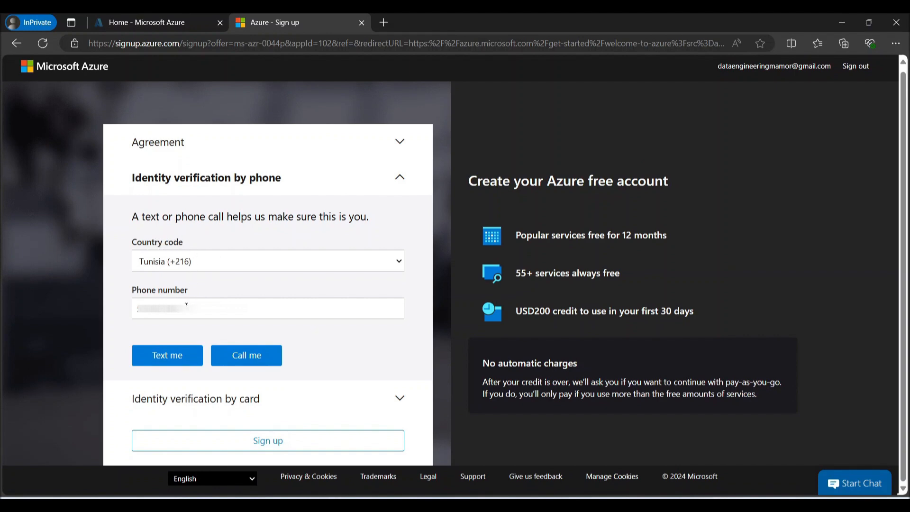
click(225, 356)
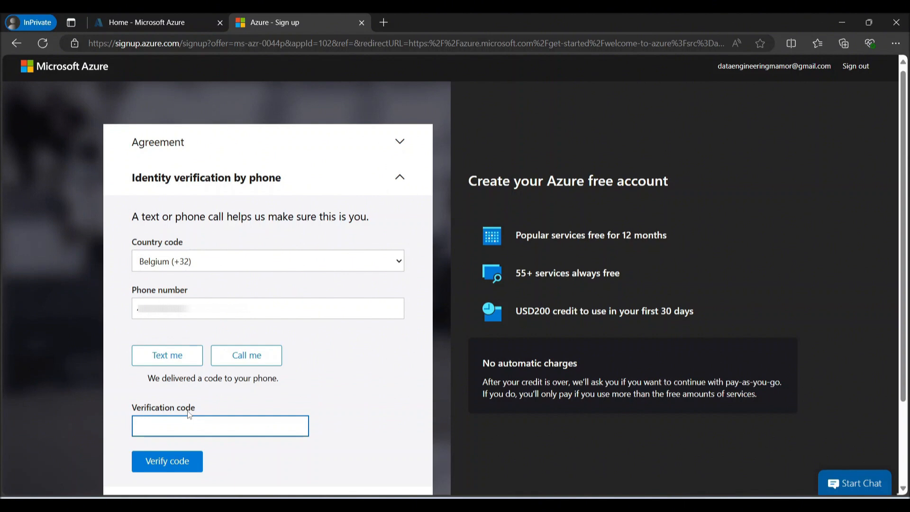
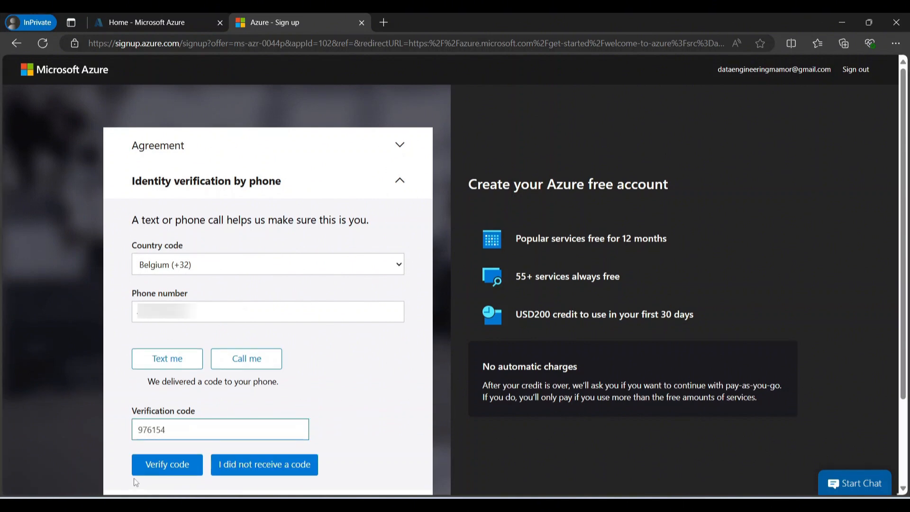
click(148, 457)
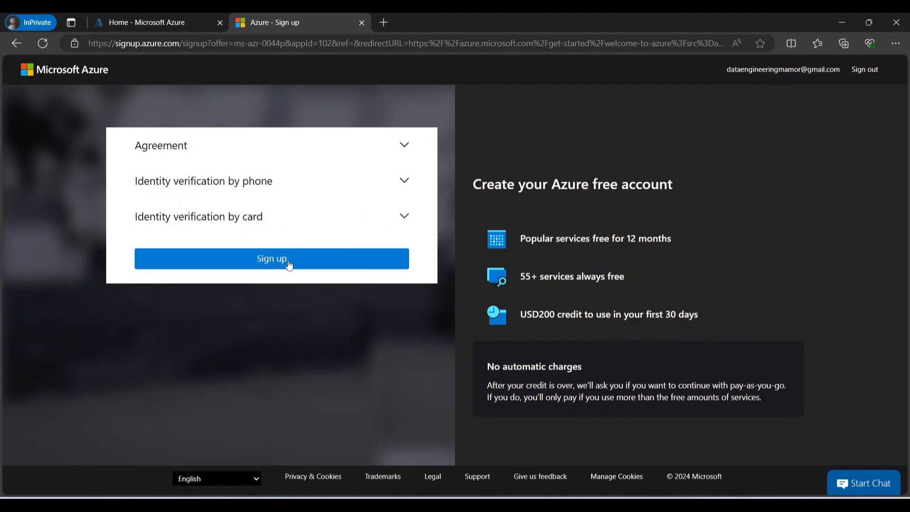
Sign up with the saved payment card and proceed through the account protection screen.
click(290, 264)
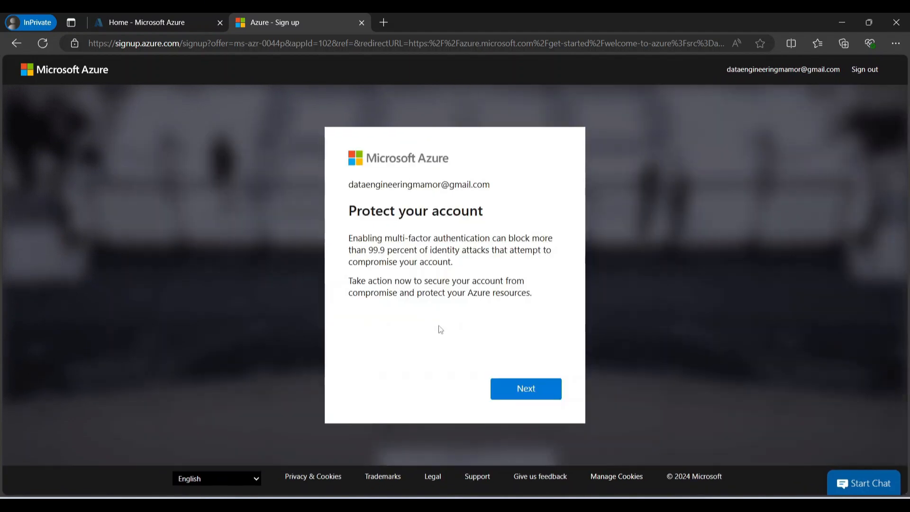
click(511, 396)
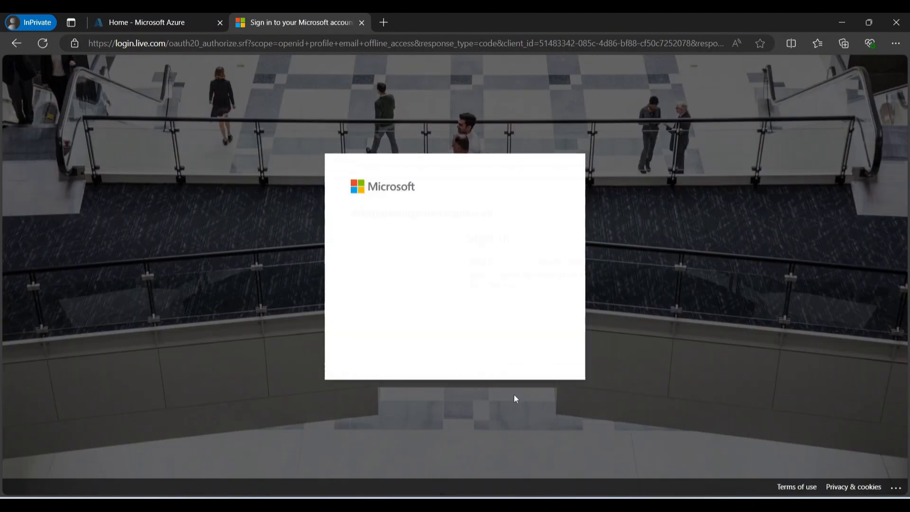
click(528, 352)
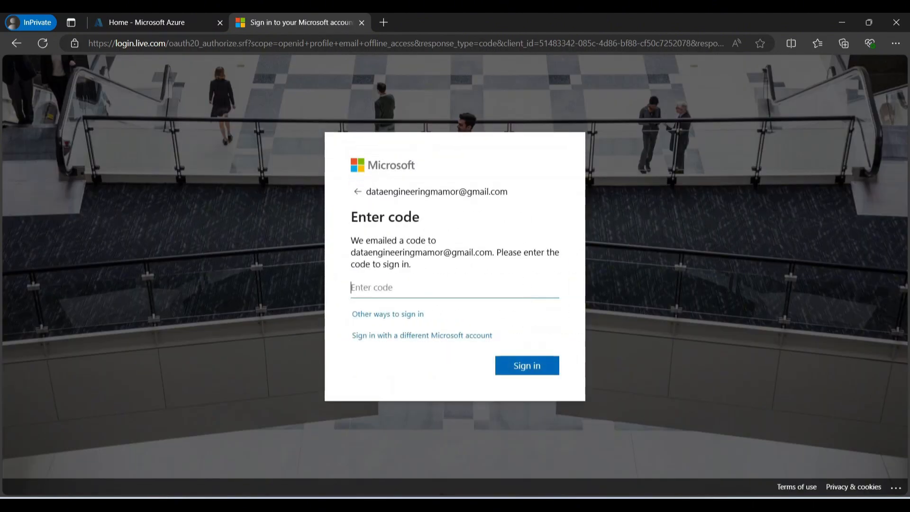
Paste the emailed sign-in verification code and sign in.
key(alt+Tab)
click(465, 291)
key(ctrl+v)
click(539, 364)
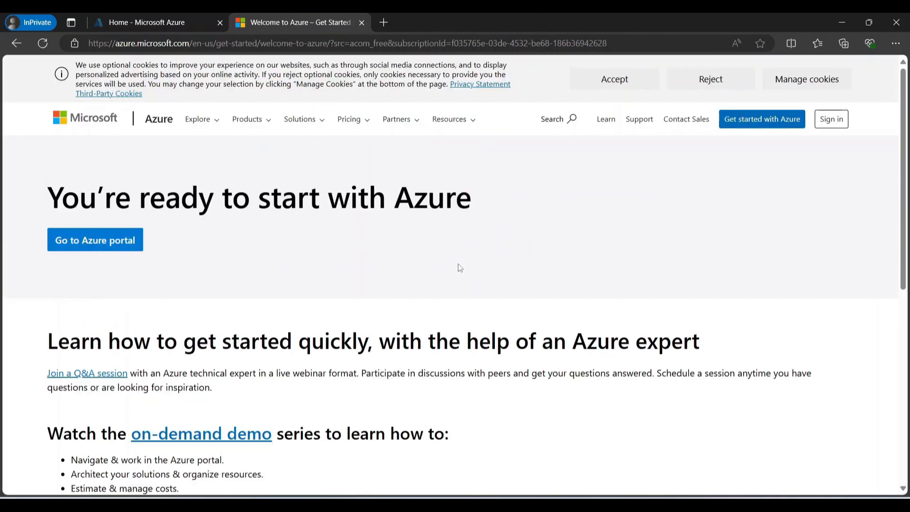
Accept the cookies and go to the Azure portal.
click(614, 79)
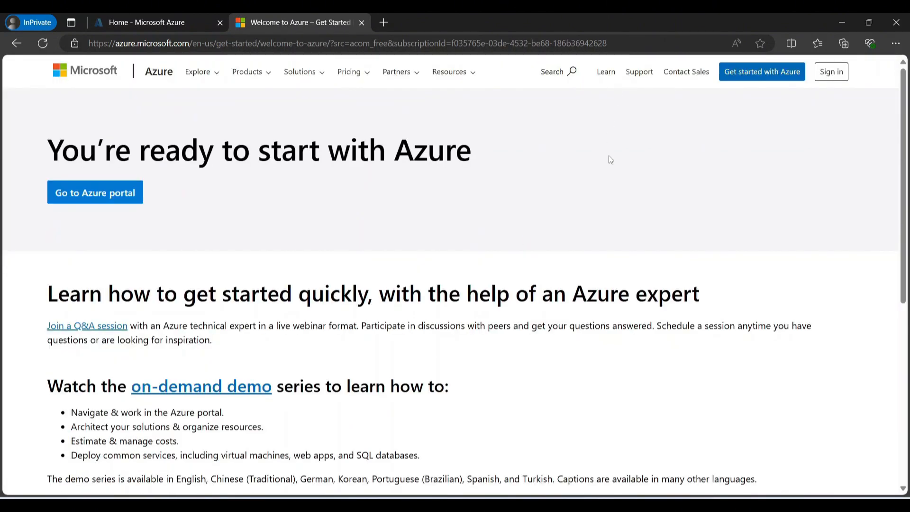
click(127, 199)
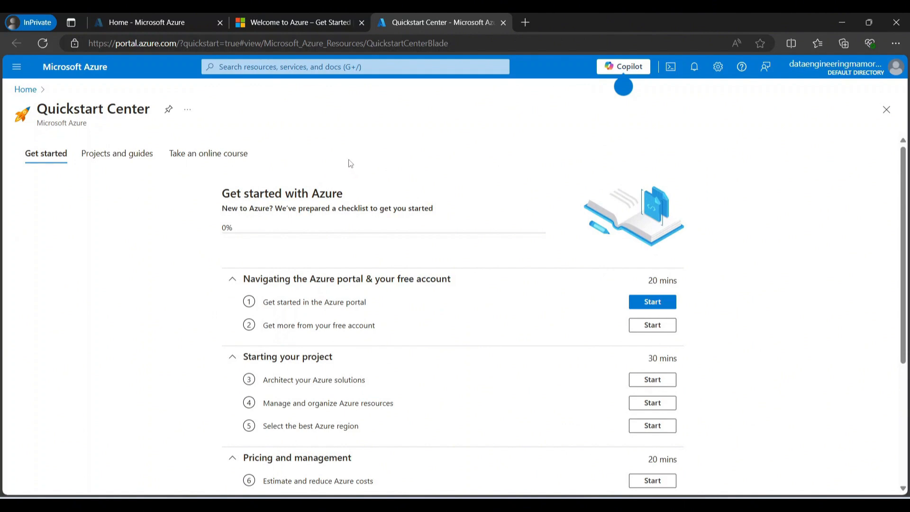
Look over the Quickstart Center checklist and return to the portal home.
scroll(190, 256, down, 2)
scroll(176, 294, down, 3)
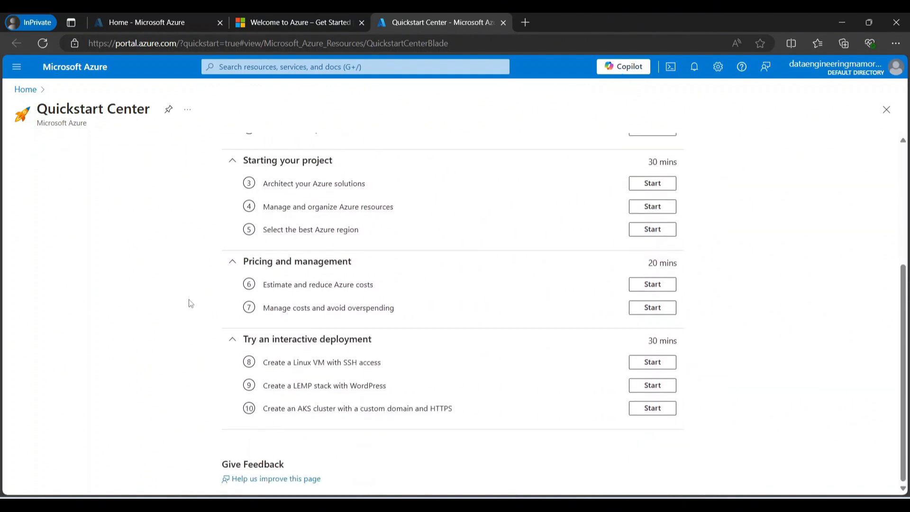
scroll(332, 270, up, 5)
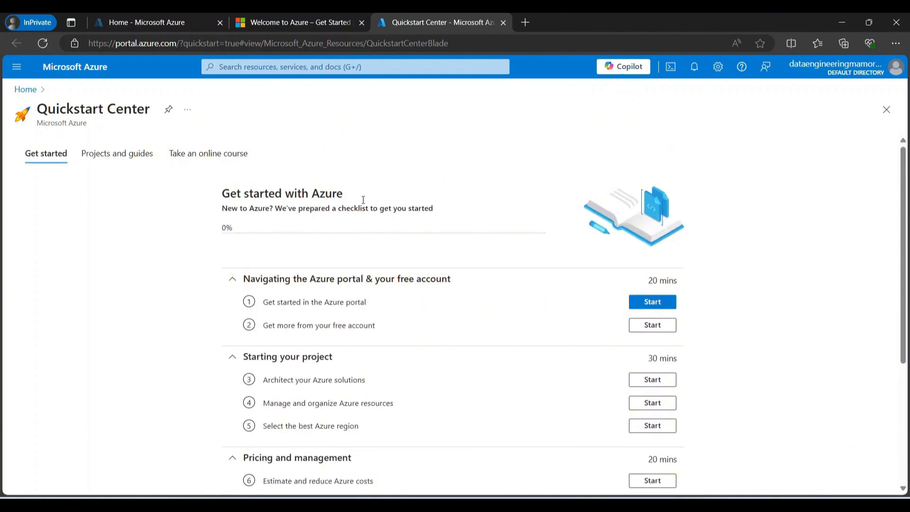
scroll(325, 237, down, 1)
scroll(325, 237, up, 2)
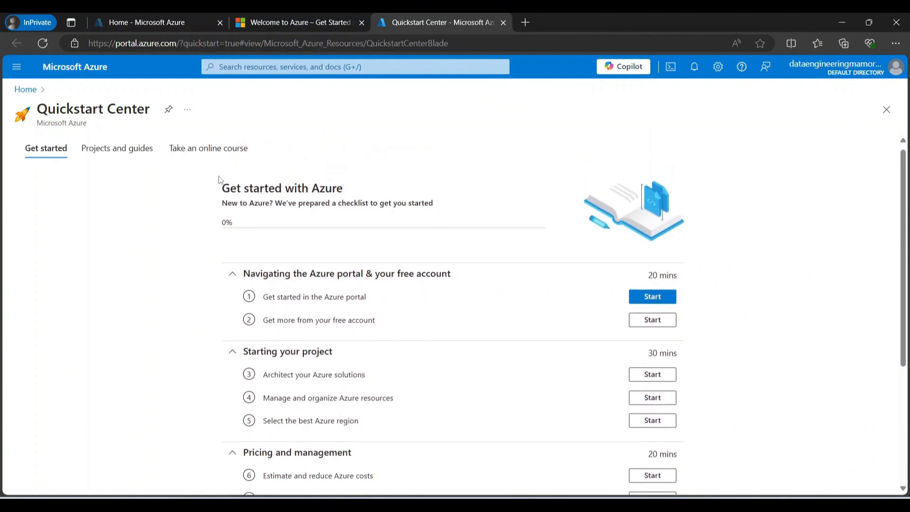
click(24, 89)
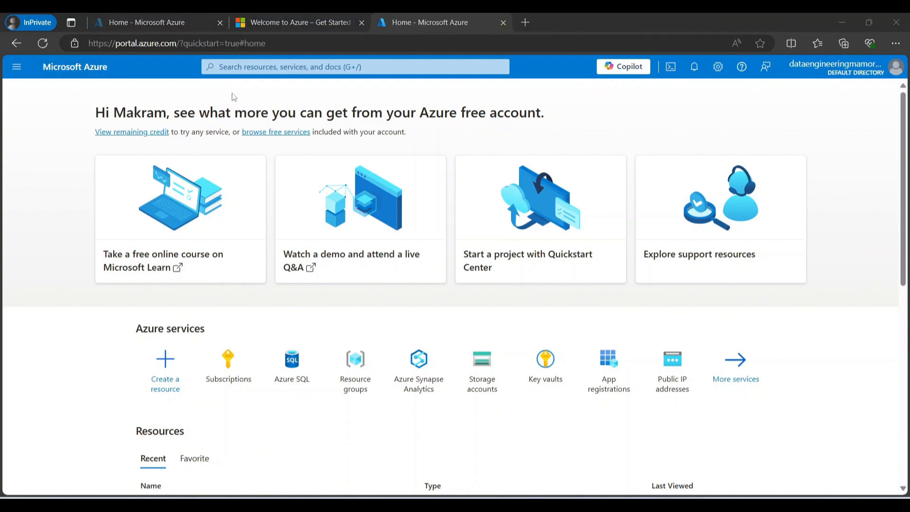
Search for Entra ID and open Microsoft Entra ID.
click(239, 66)
text(Entra ID)
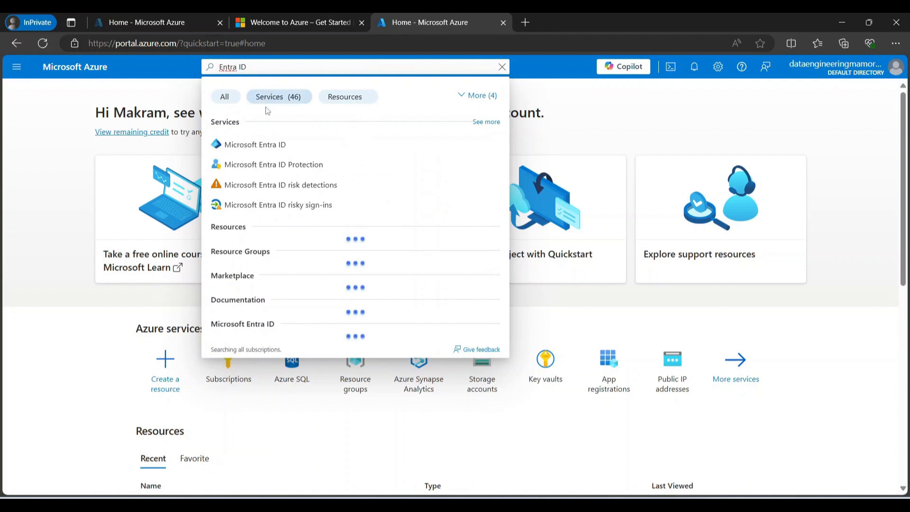
click(275, 153)
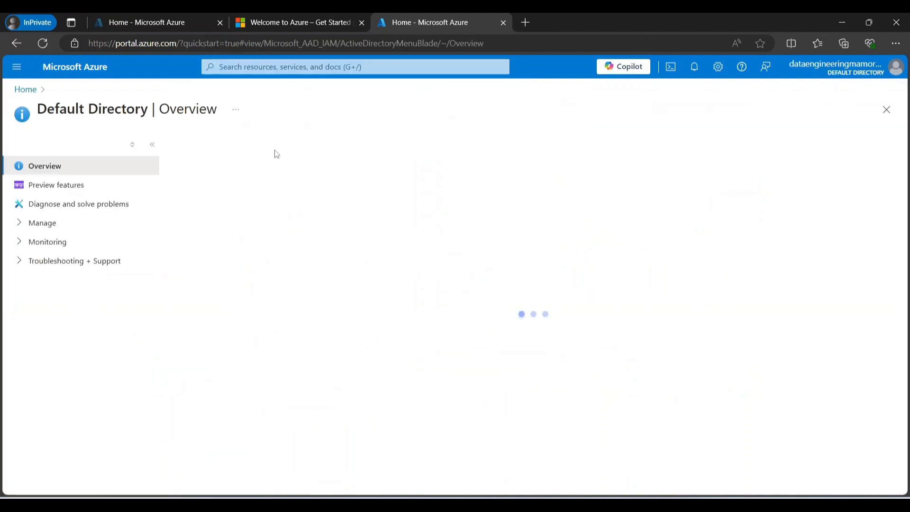
click(340, 292)
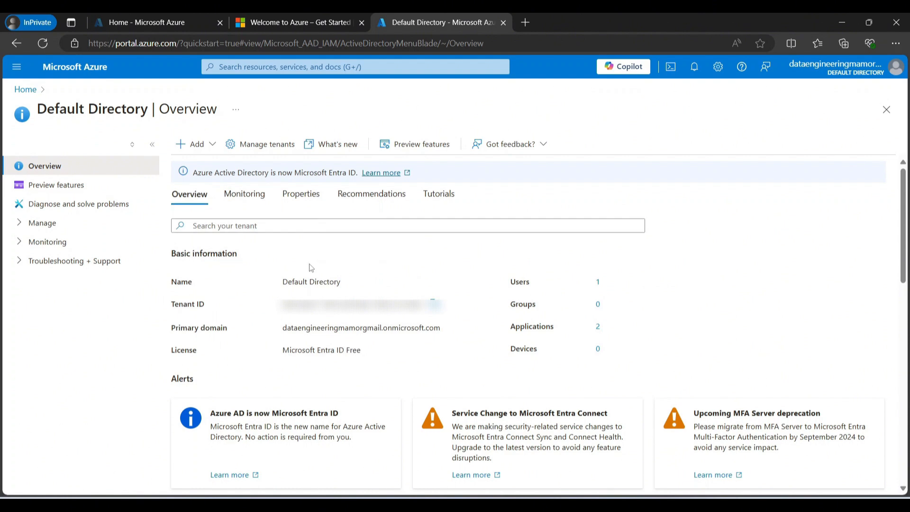
Start creating a new user with user principal name and display name user1.
click(194, 145)
mouse_move(191, 171)
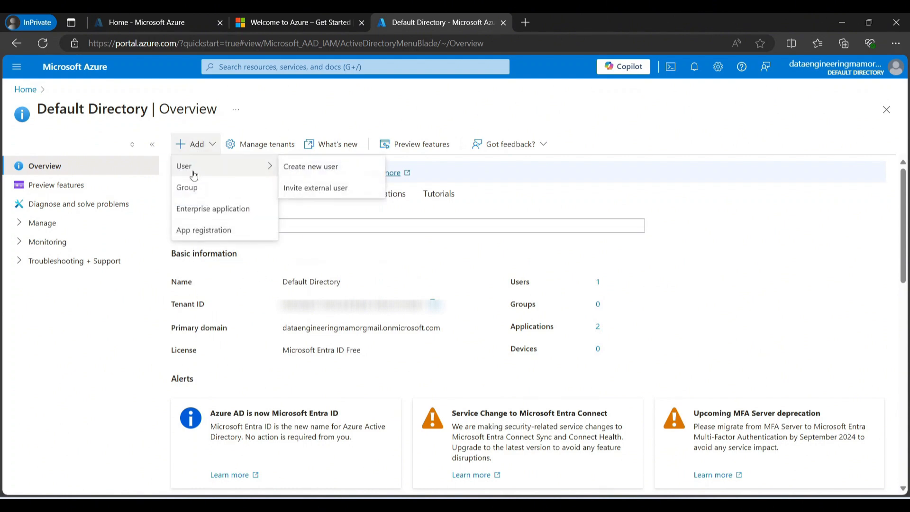
click(302, 178)
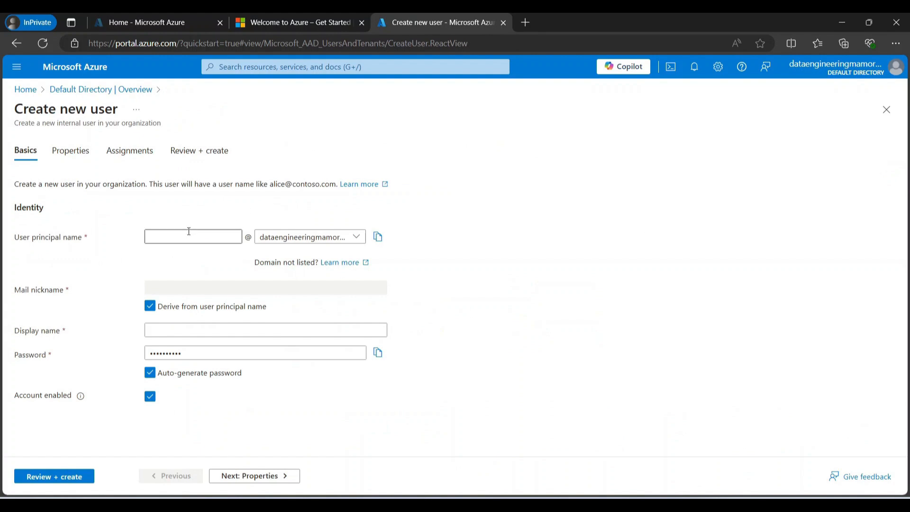
click(188, 232)
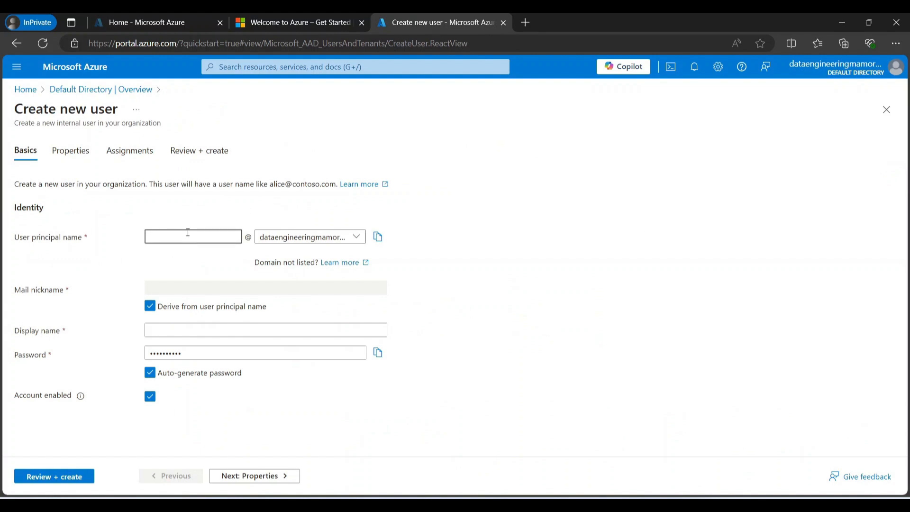
text(user1)
click(182, 327)
text(u)
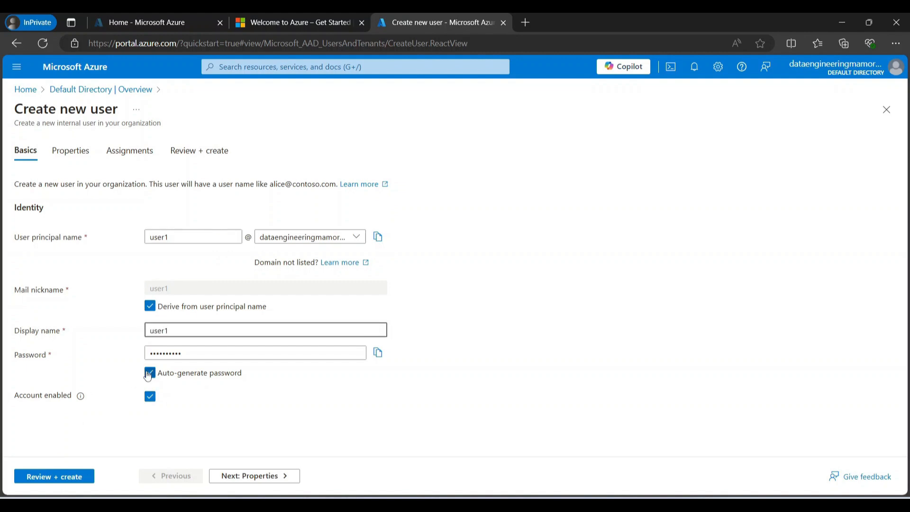
Turn off auto-generated password and enter a custom password for the user.
click(150, 373)
click(208, 351)
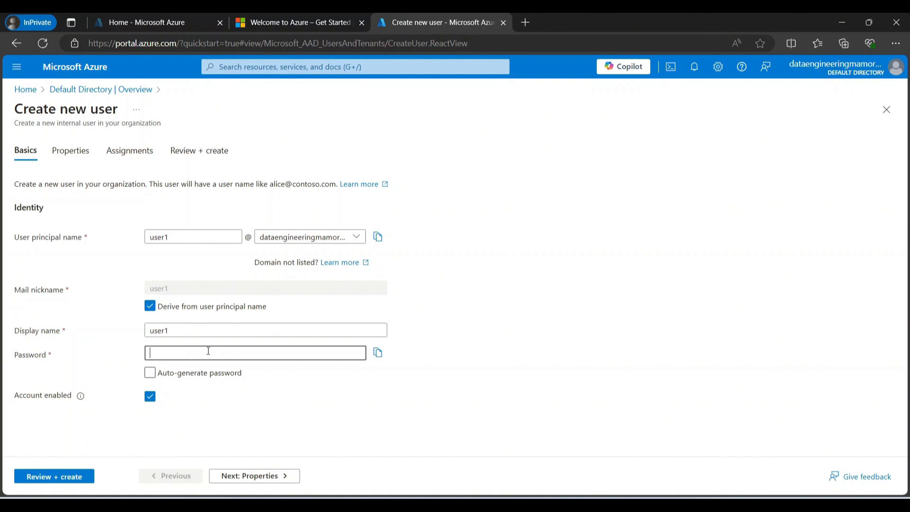
text(P)
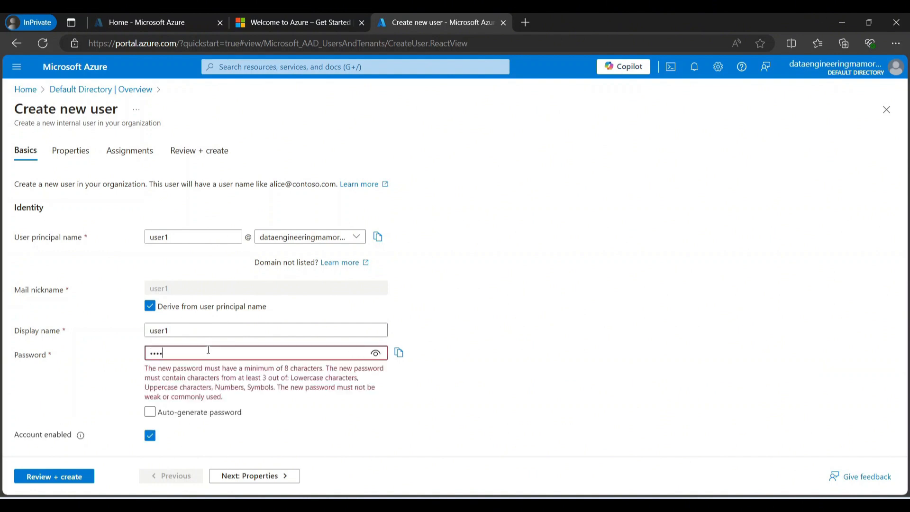
text(•••••••••••)
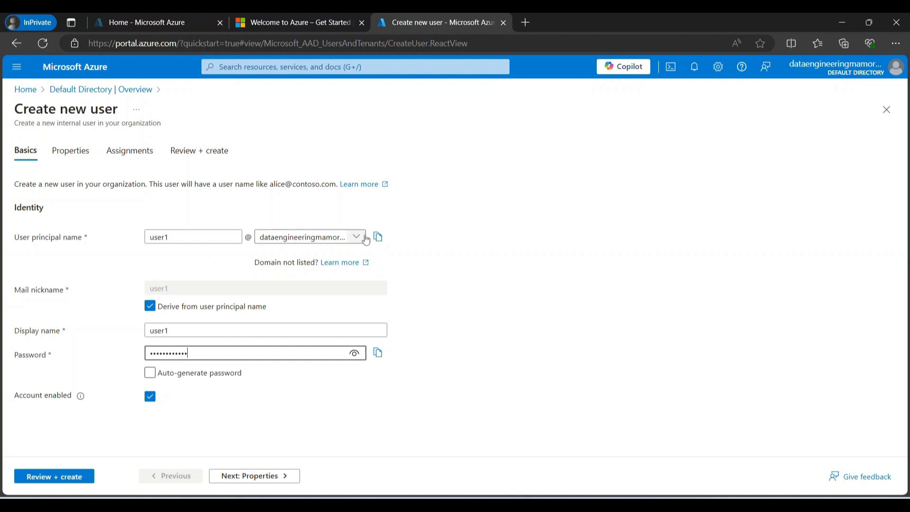
Select the tenant's onmicrosoft.com domain, review the new user, and create it.
click(266, 236)
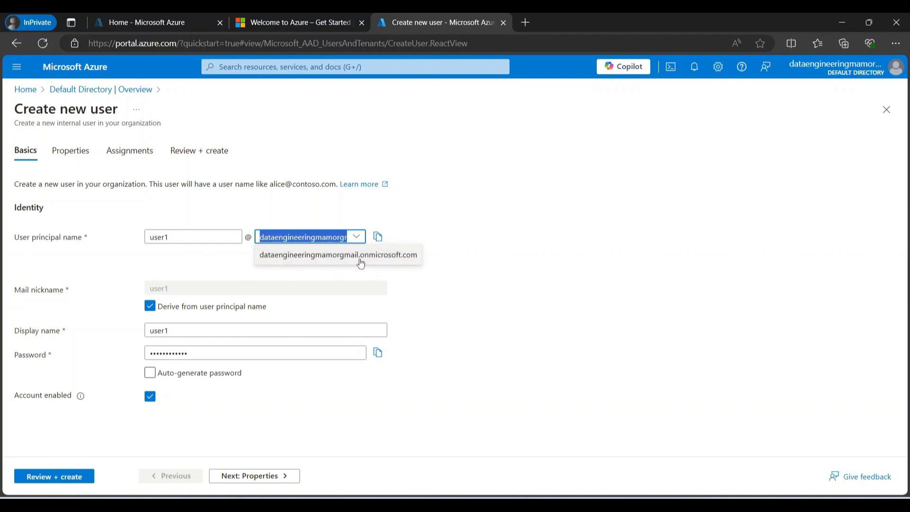
click(445, 246)
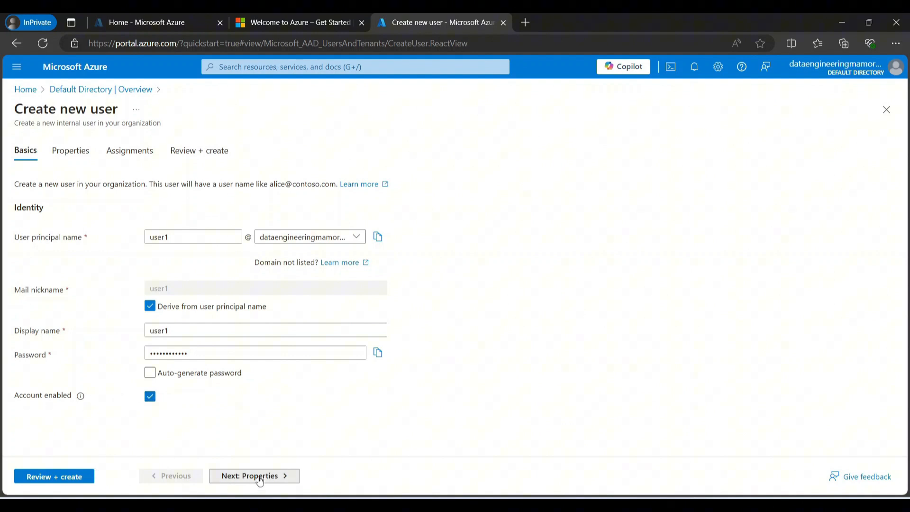
click(258, 478)
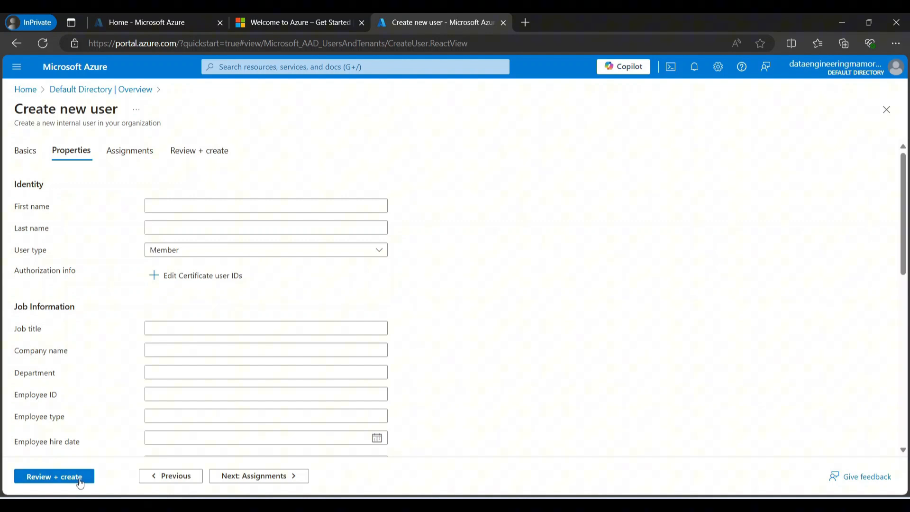
click(54, 476)
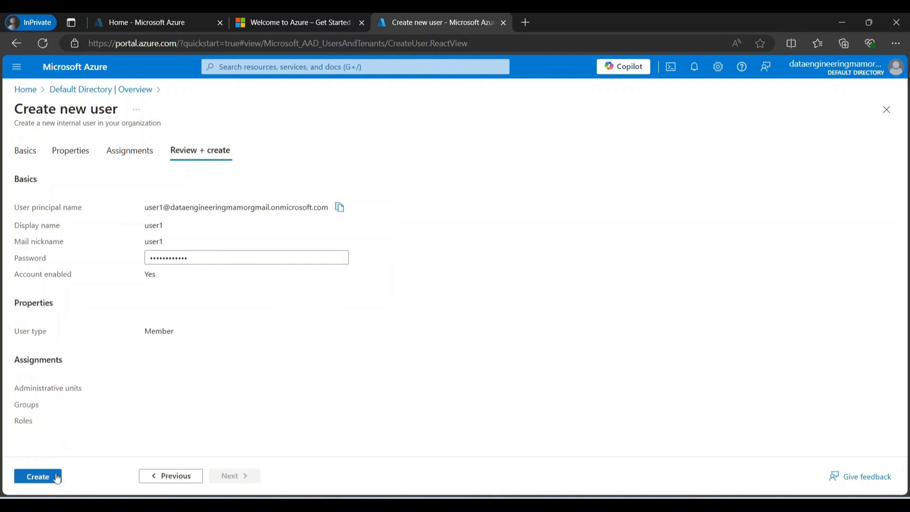
click(57, 477)
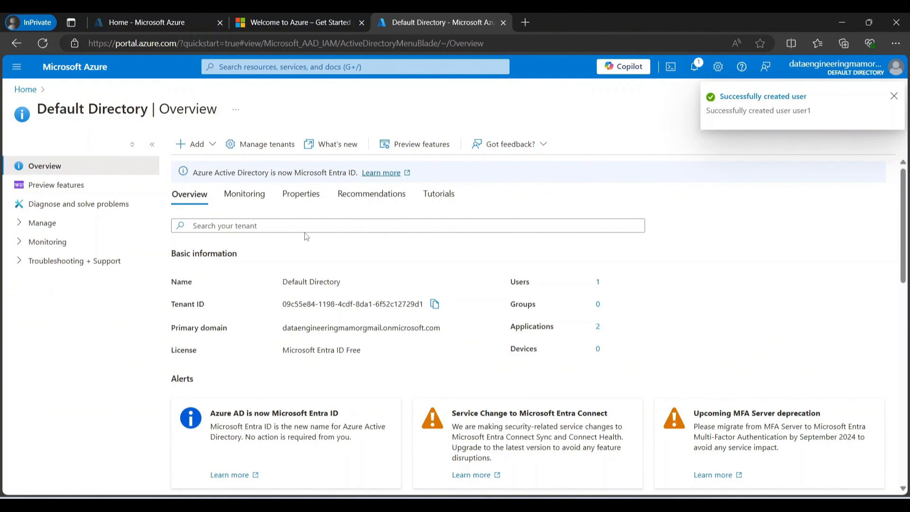
Open the notifications to check the user creation.
scroll(238, 307, down, 1)
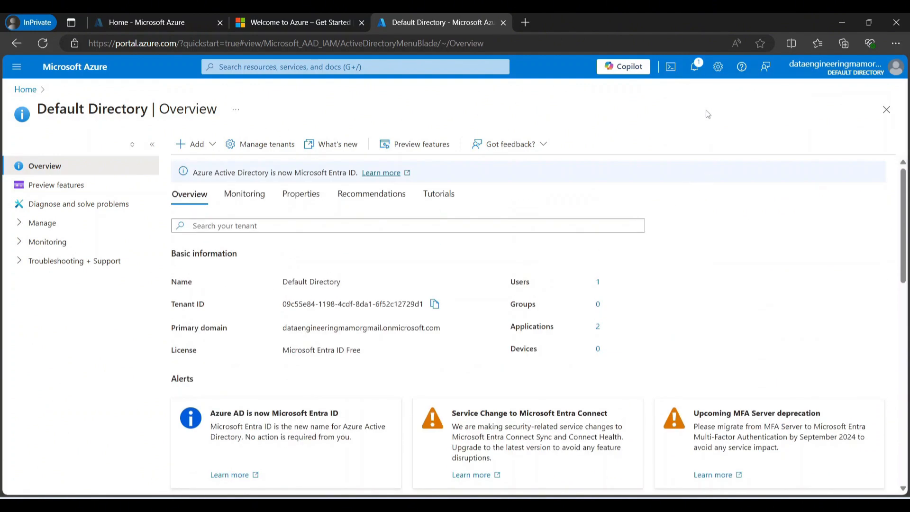
click(694, 67)
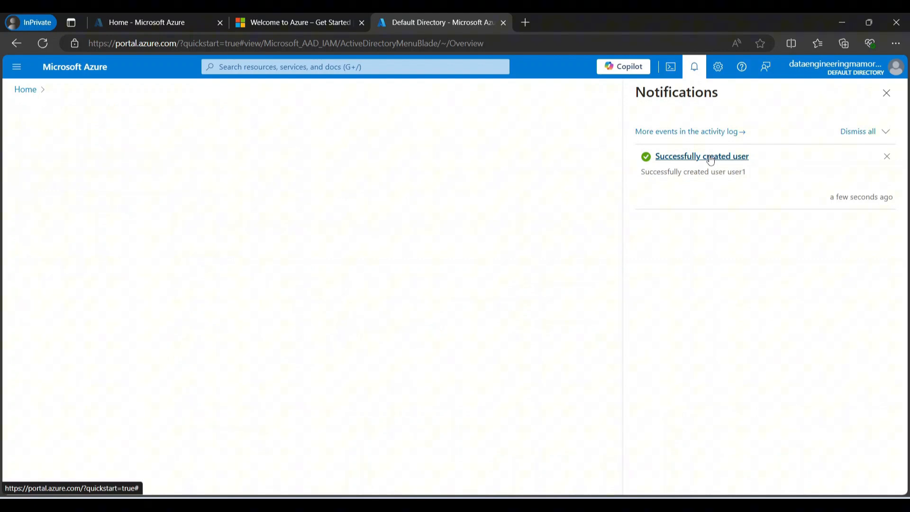
Open the new user1 profile from the notification and copy its user principal name.
click(710, 158)
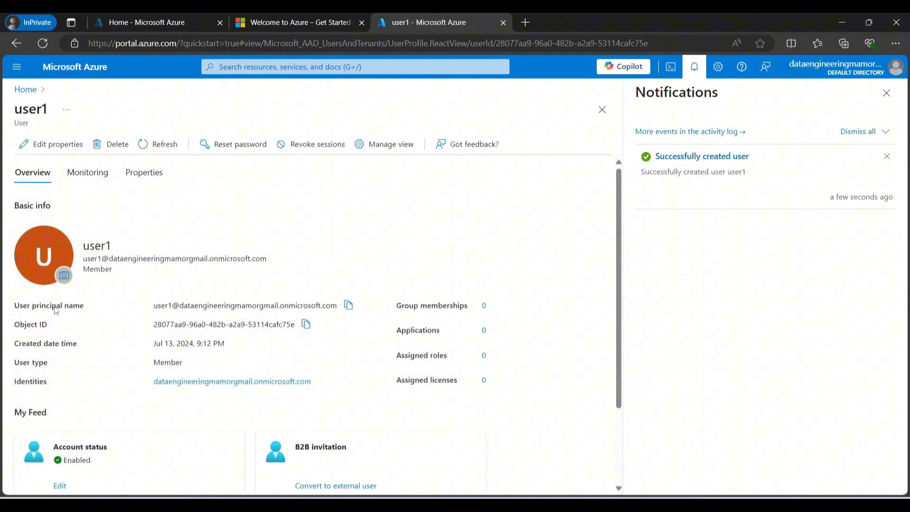
click(349, 305)
Open a new browser tab and go to app.fabric.microsoft.com.
click(524, 23)
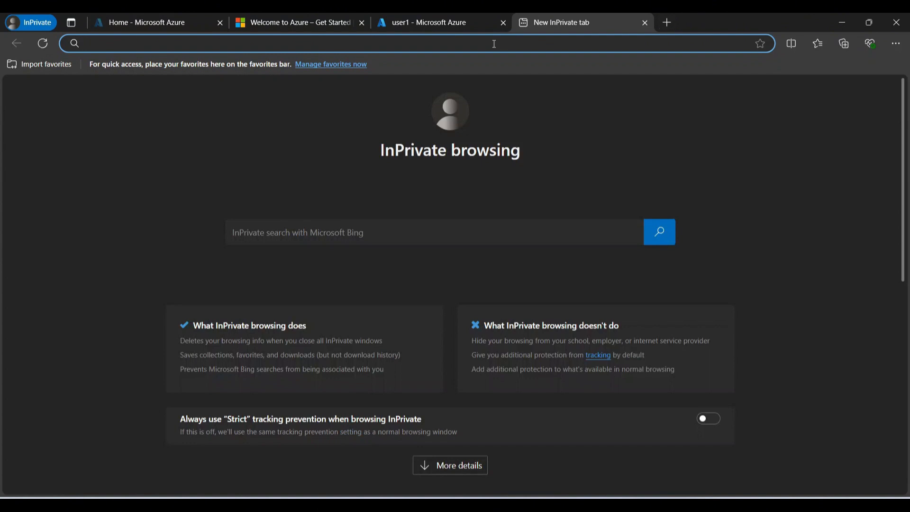
text(app)
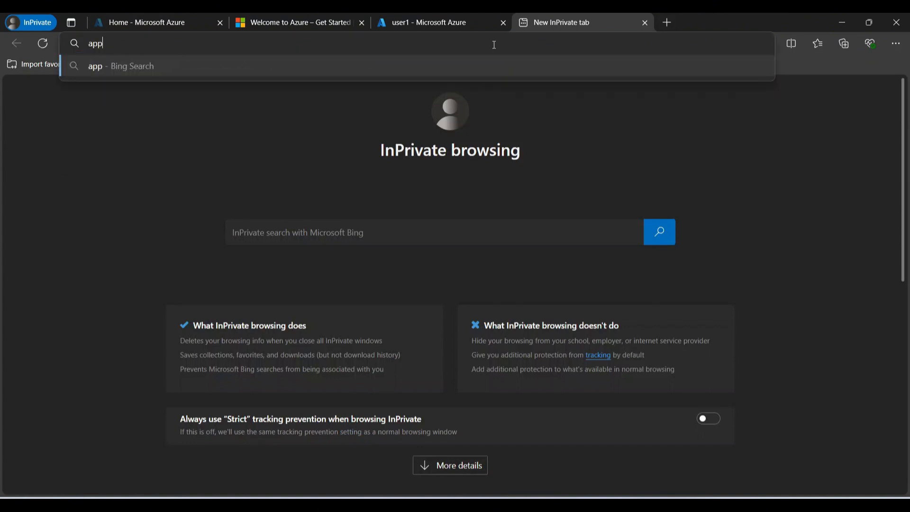
text(.fabric)
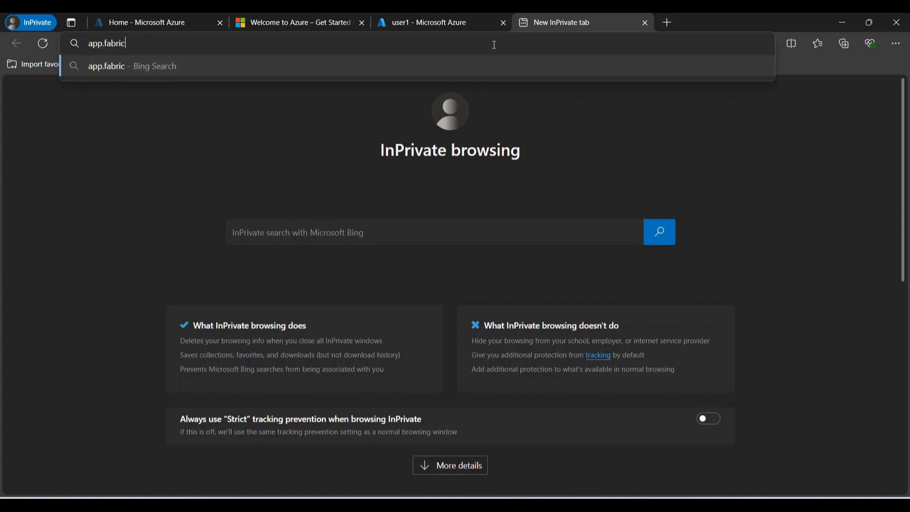
text(.micro)
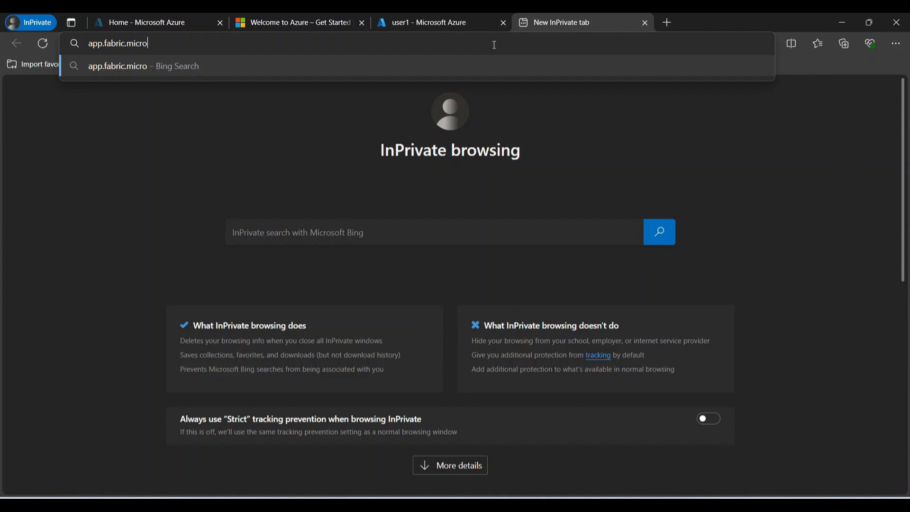
text(soft)
text(.com)
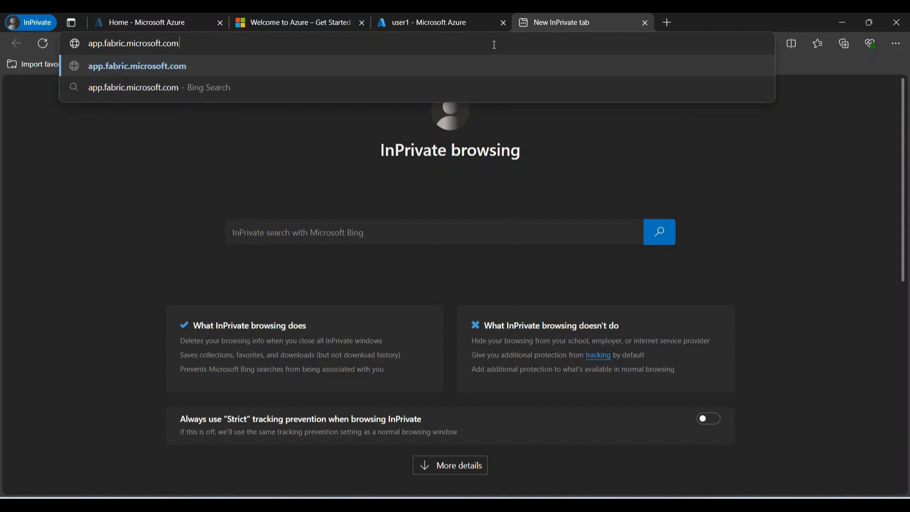
key(Return)
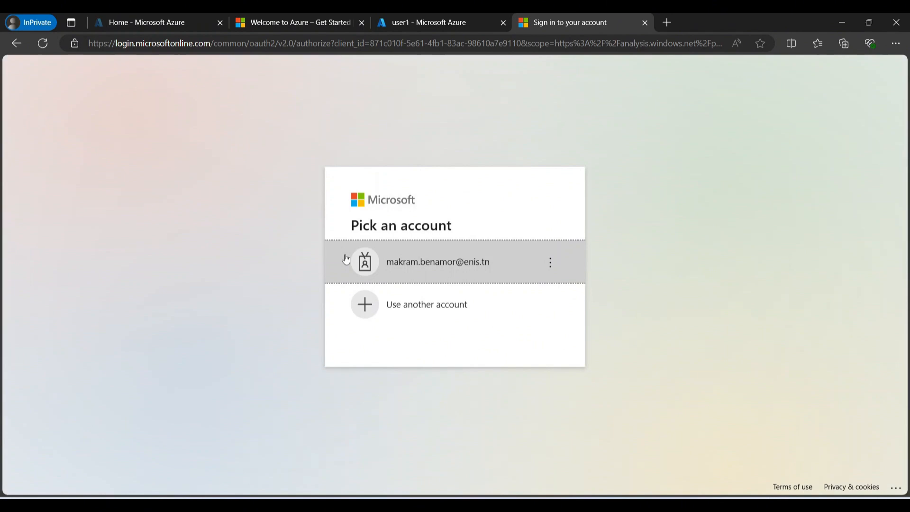
Choose to sign in with another account and paste user1's principal name as the sign-in e-mail.
click(408, 309)
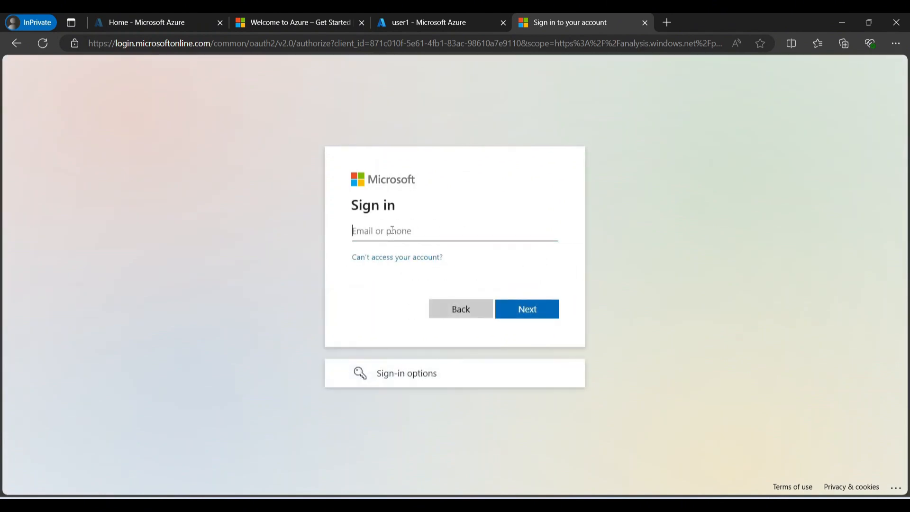
key(ctrl+v)
click(531, 309)
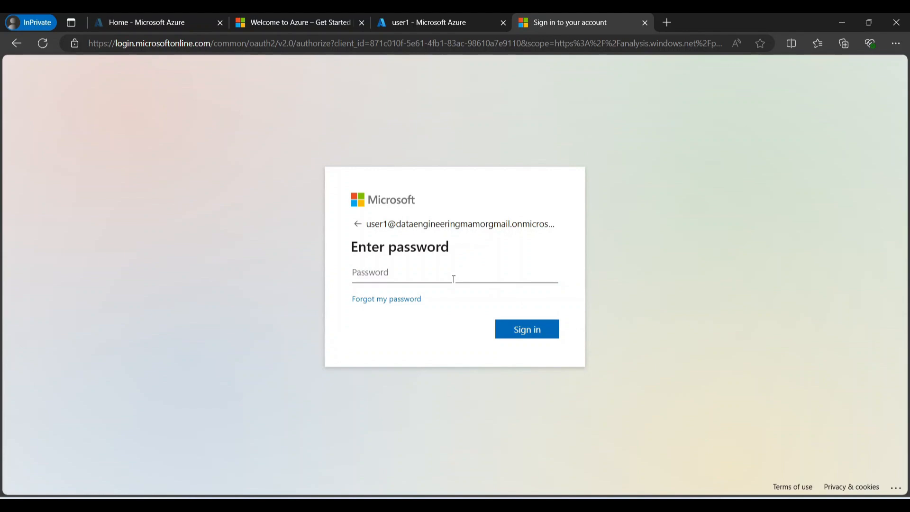
Enter user1's password and sign in.
text(••••••••••••)
click(518, 332)
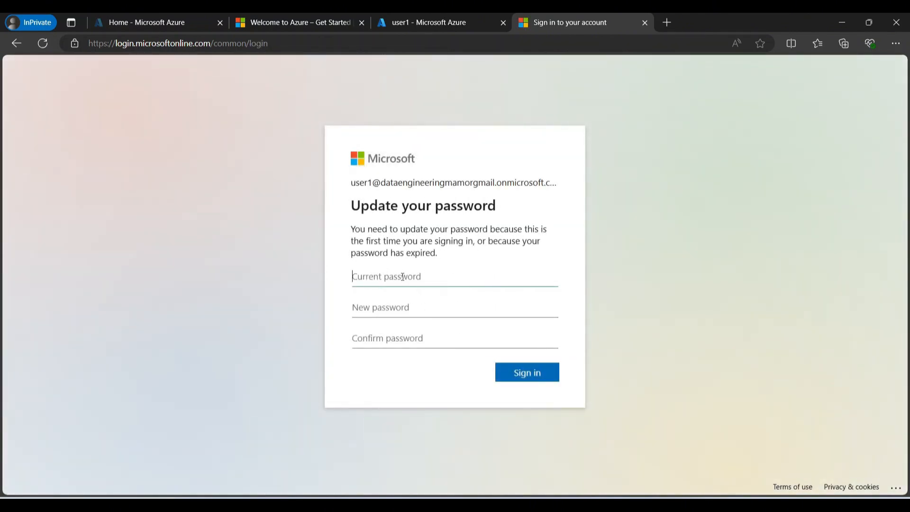
Update the password by entering the current password, a new password and its confirmation, then sign in.
text(•••••••••••)
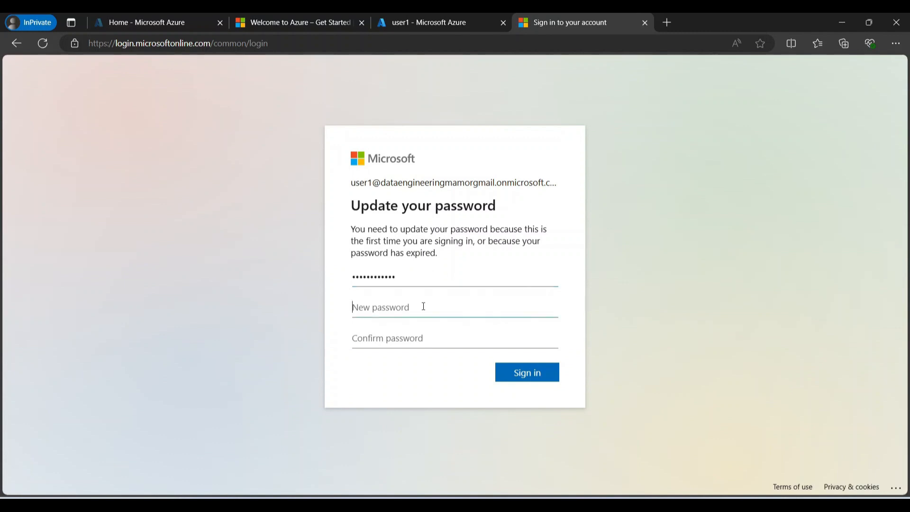
text(••••••••••)
key(Tab)
text(••••••••••••)
click(519, 367)
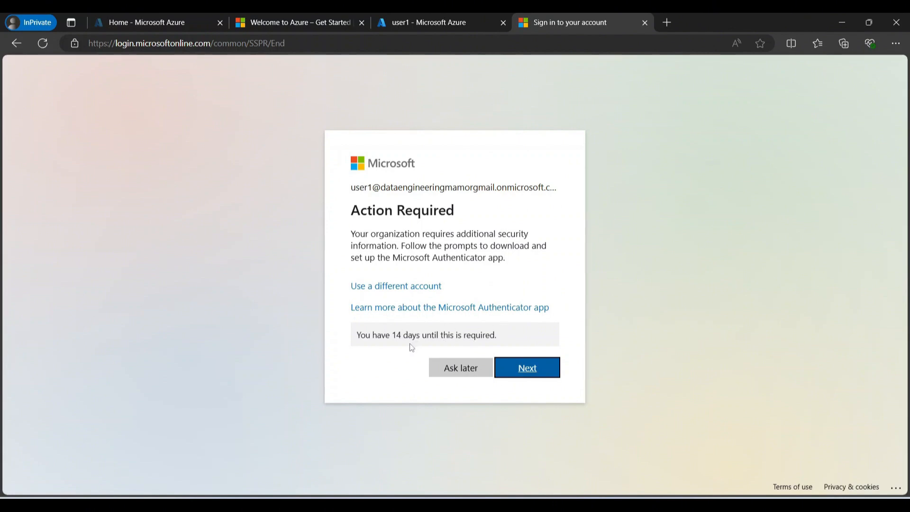
Postpone the authenticator setup and continue the Microsoft Fabric free sign-up.
click(447, 376)
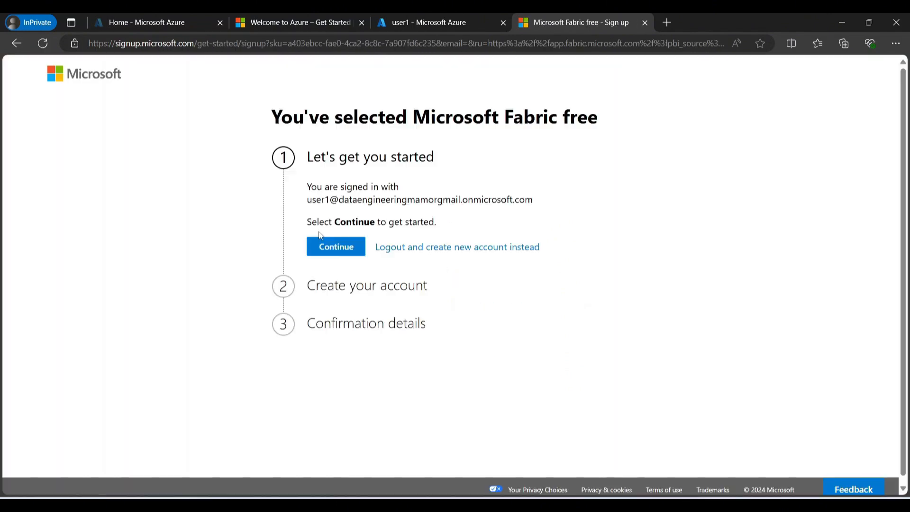
click(337, 248)
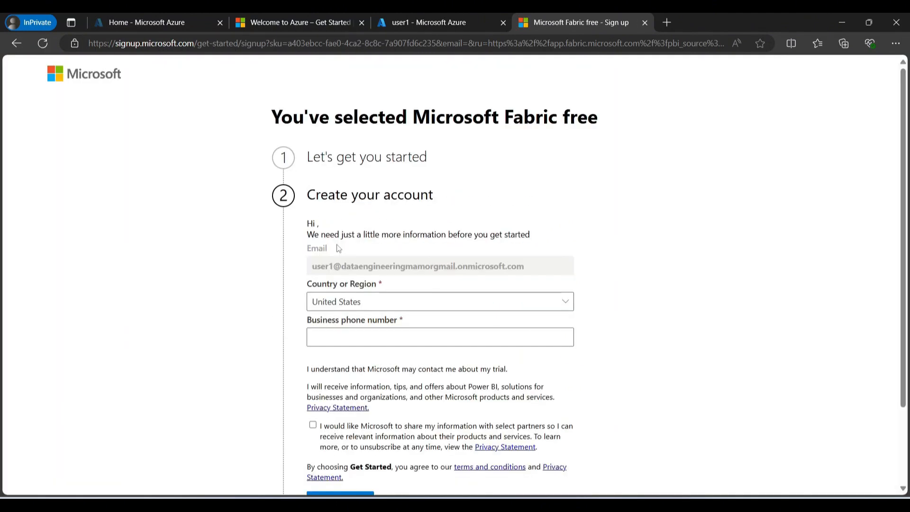
Set the country or region to Belgium in the account creation form.
click(345, 303)
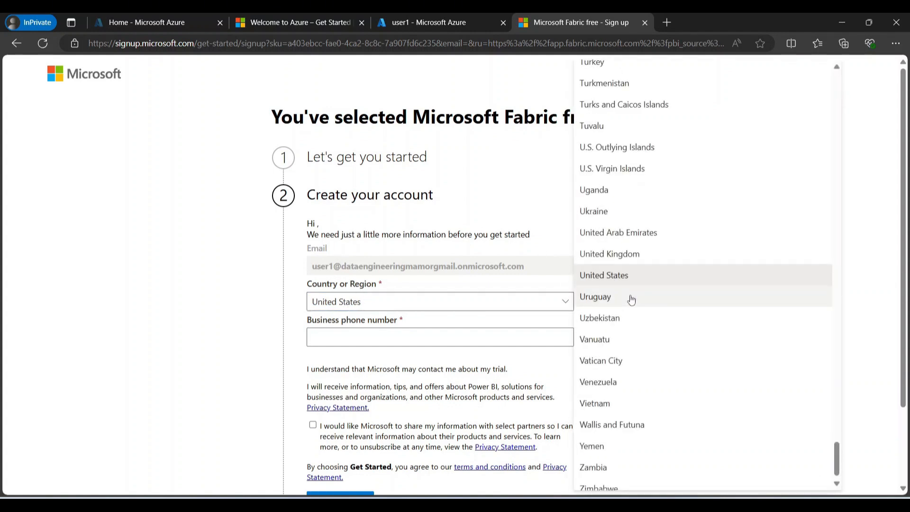
scroll(661, 286, up, 1)
scroll(711, 235, up, 10)
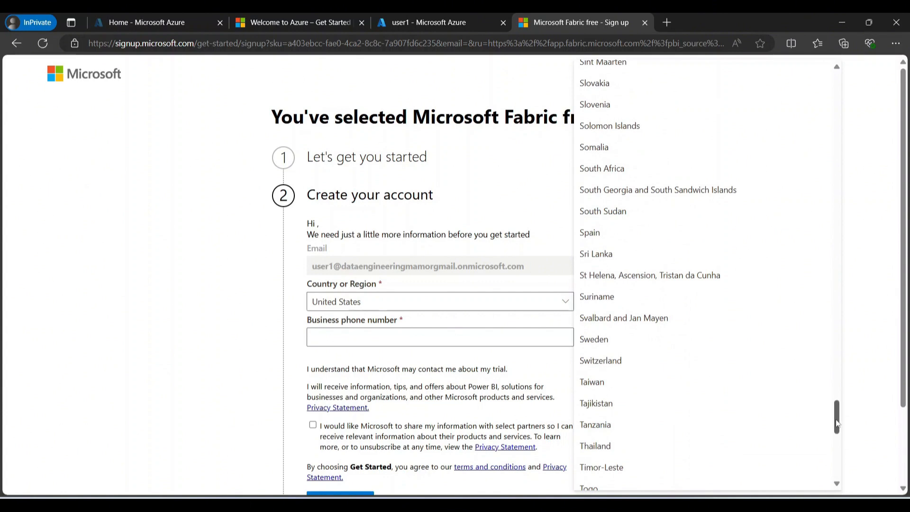
drag(837, 409, 814, 112)
scroll(709, 186, up, 5)
scroll(635, 315, down, 4)
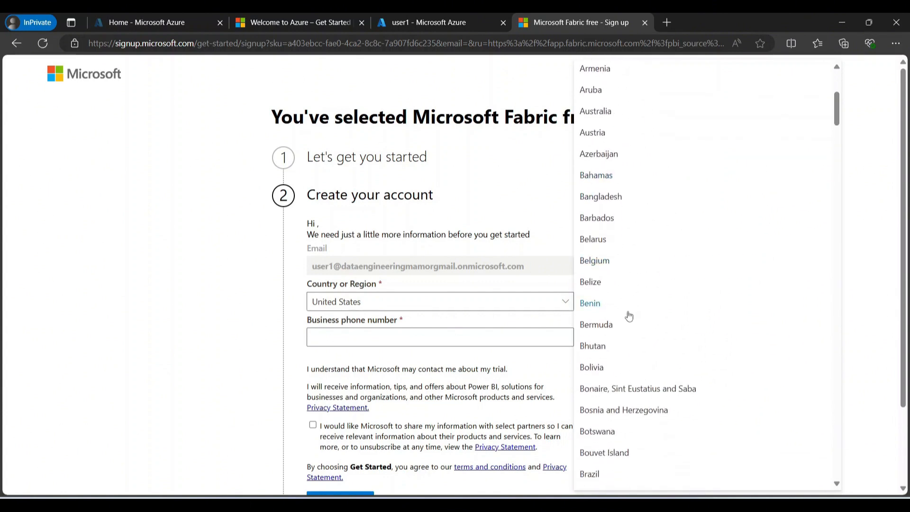
click(598, 261)
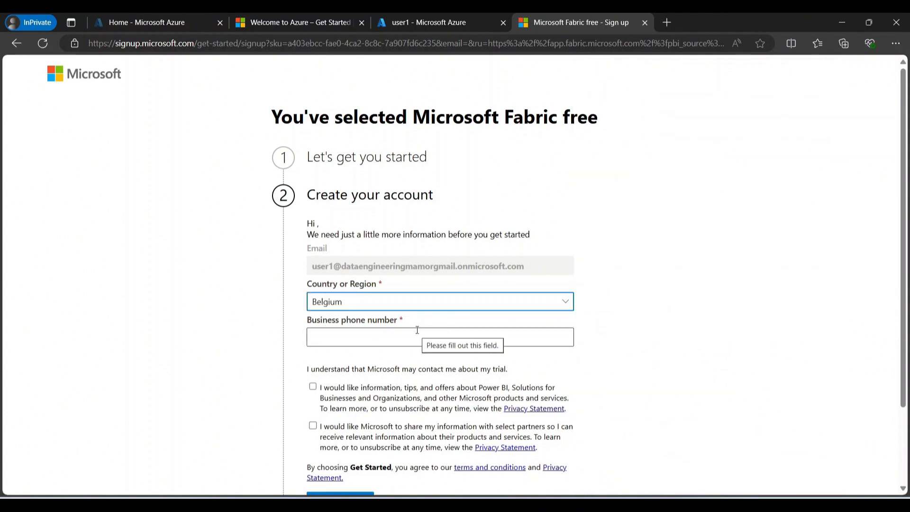
Enter a business phone number and submit the Fabric free sign-up with Get Started.
click(395, 344)
text(+320)
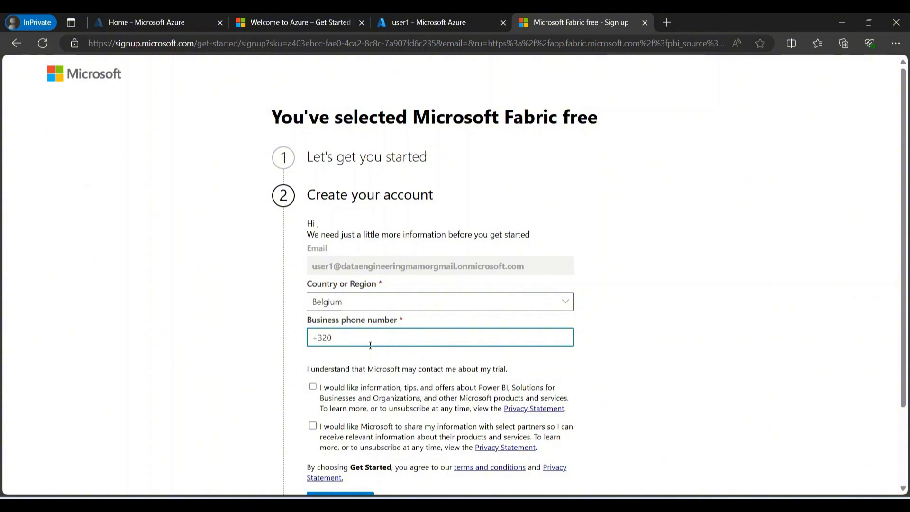
text(47)
key(BackSpace)
text(4703)
scroll(362, 351, down, 2)
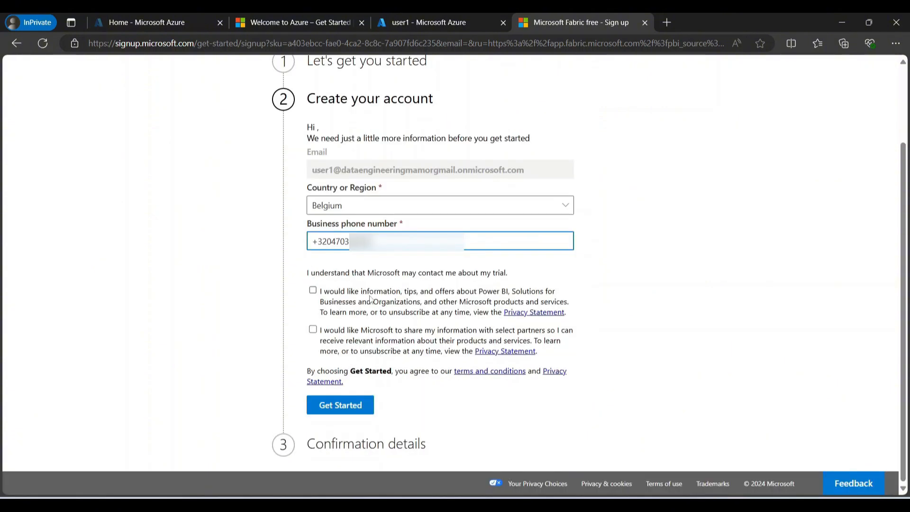
click(353, 405)
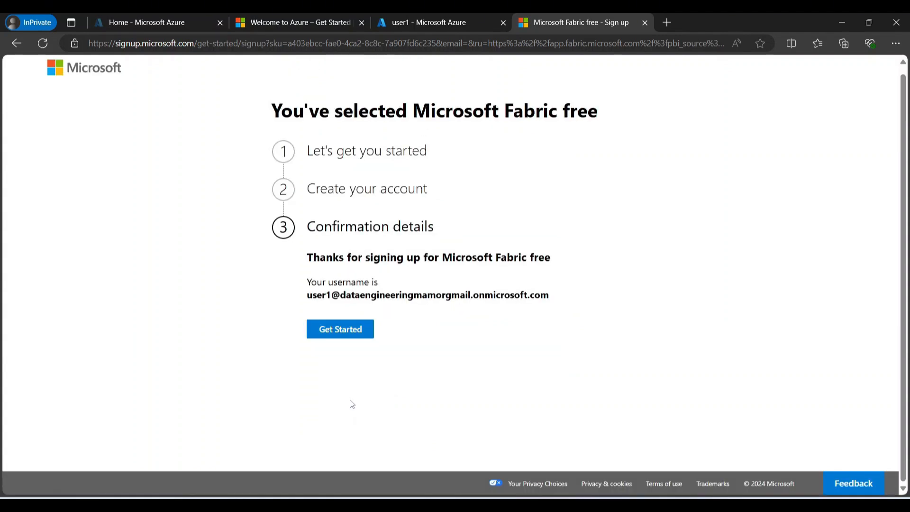
Proceed to the Power BI home page and close all announcement banners.
click(349, 337)
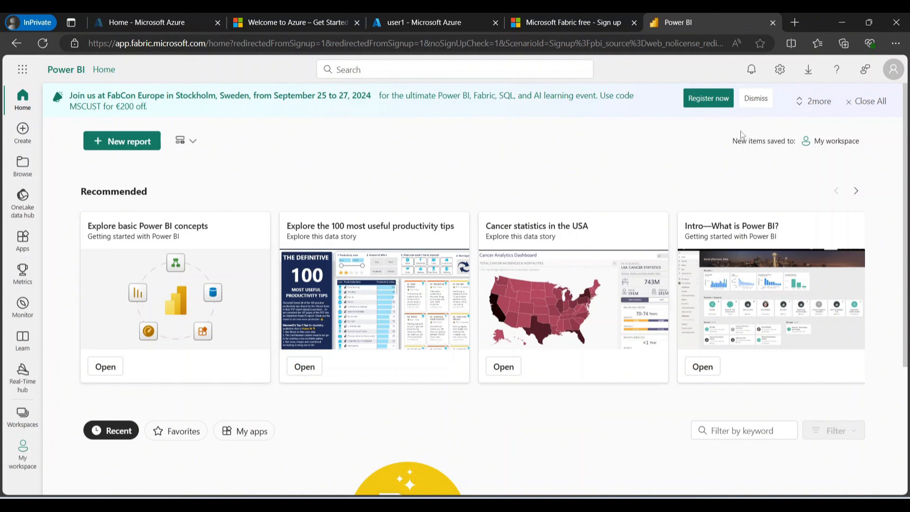
click(828, 97)
click(850, 98)
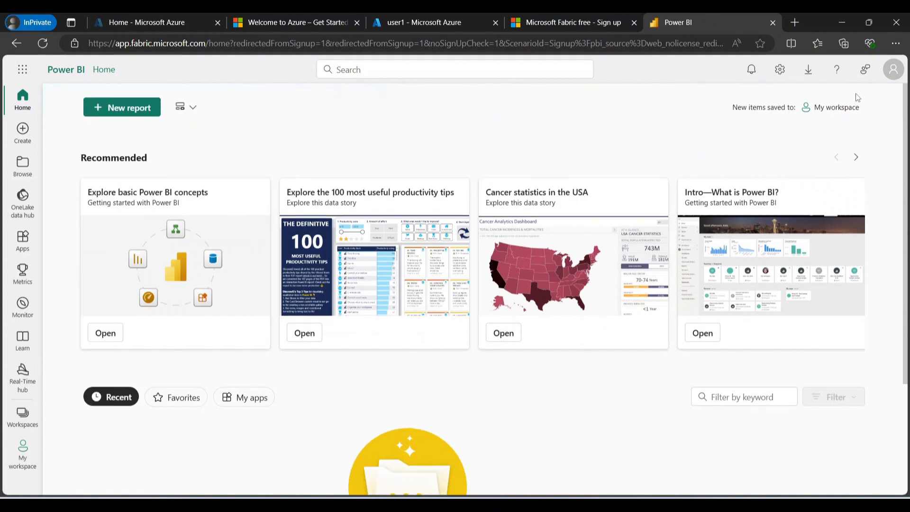
Start a free Microsoft Fabric trial from the account profile and go to the Fabric home page.
click(893, 75)
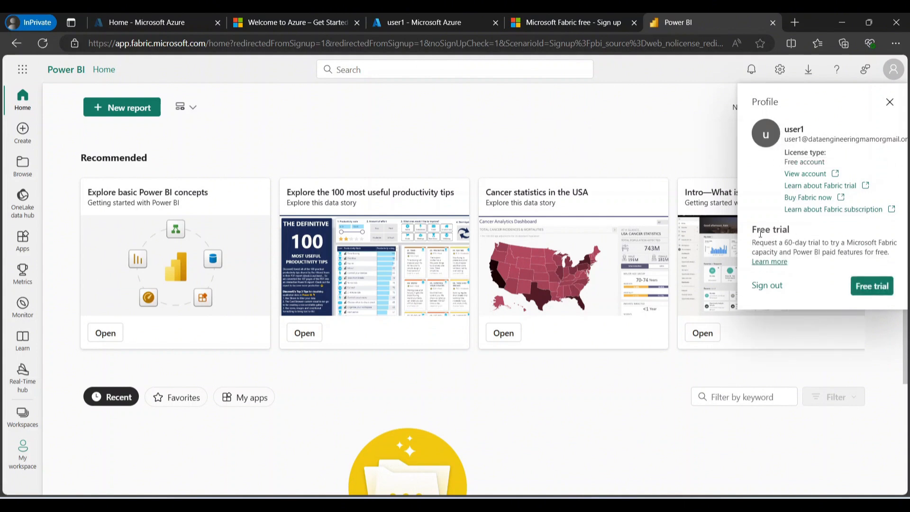
click(864, 294)
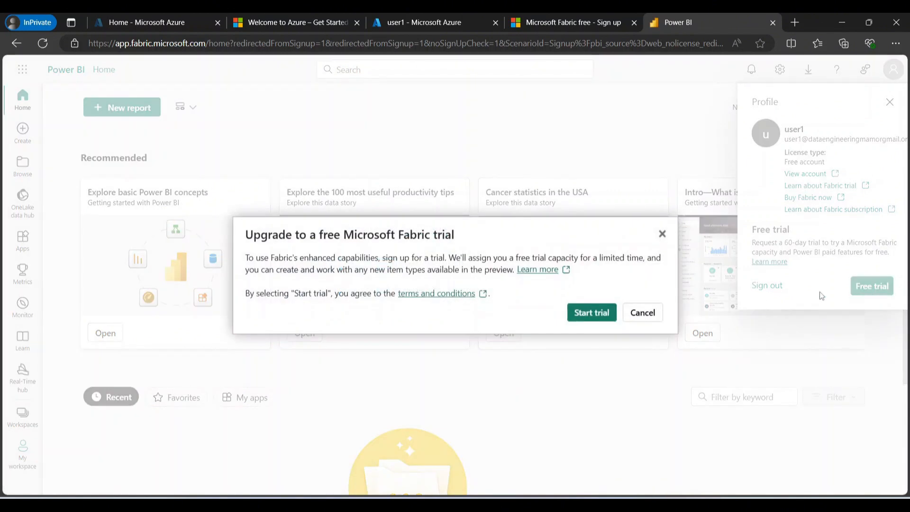
click(608, 313)
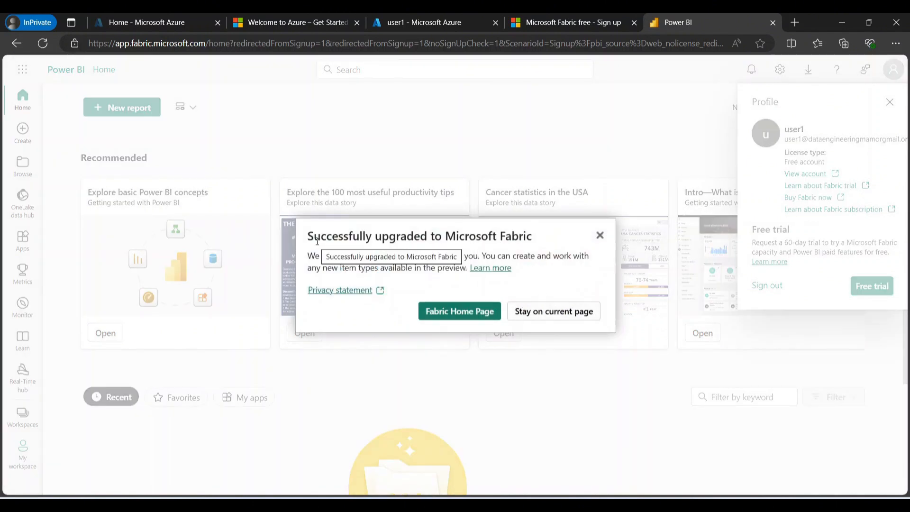
click(461, 312)
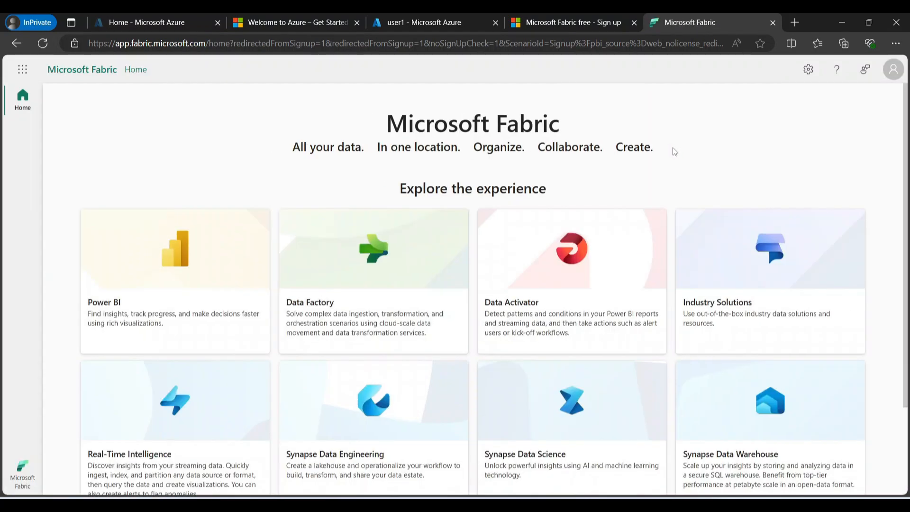
Open the account profile to check the trial status, then close it.
click(890, 76)
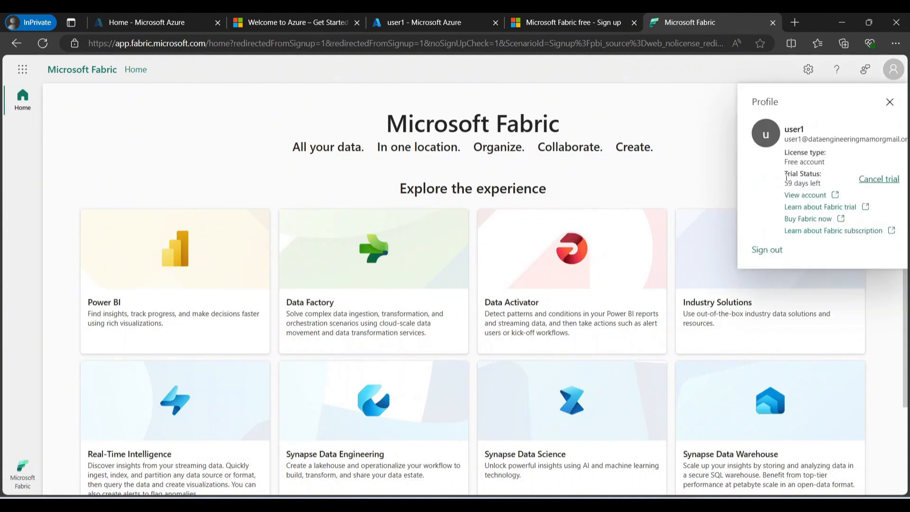
drag(785, 174, 831, 182)
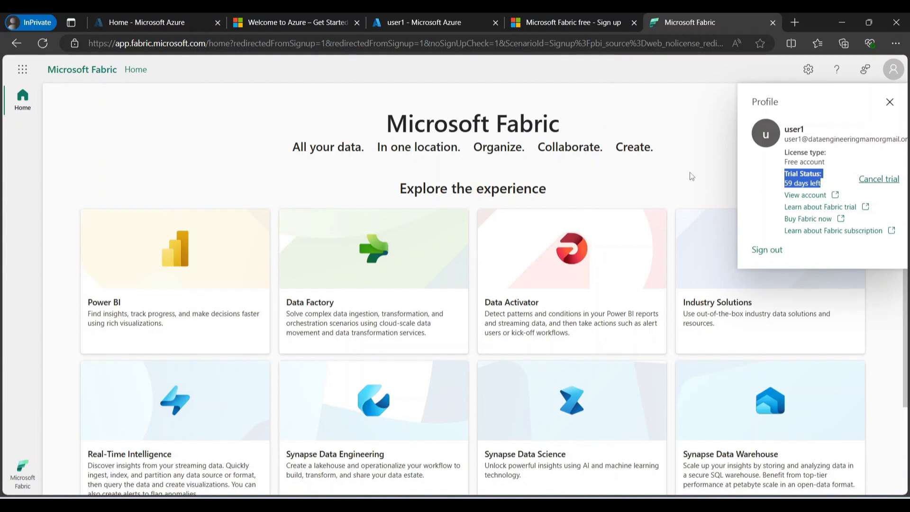
click(256, 189)
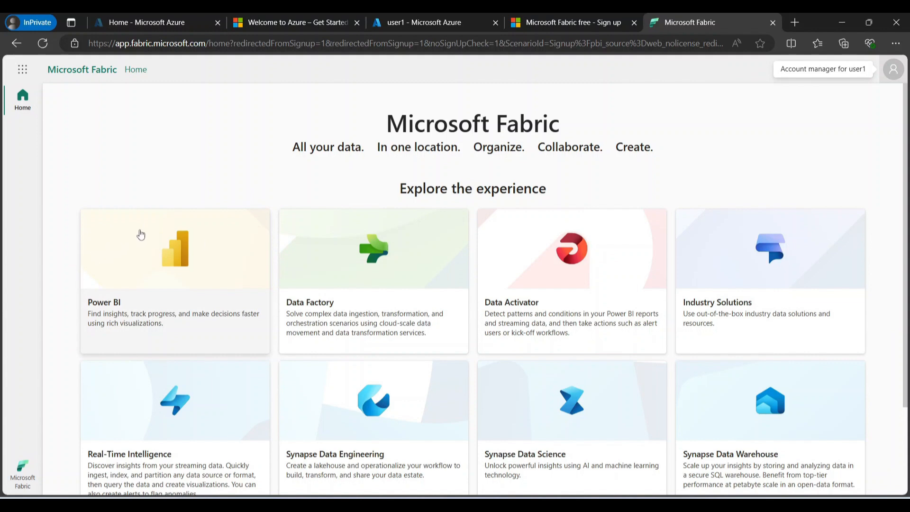